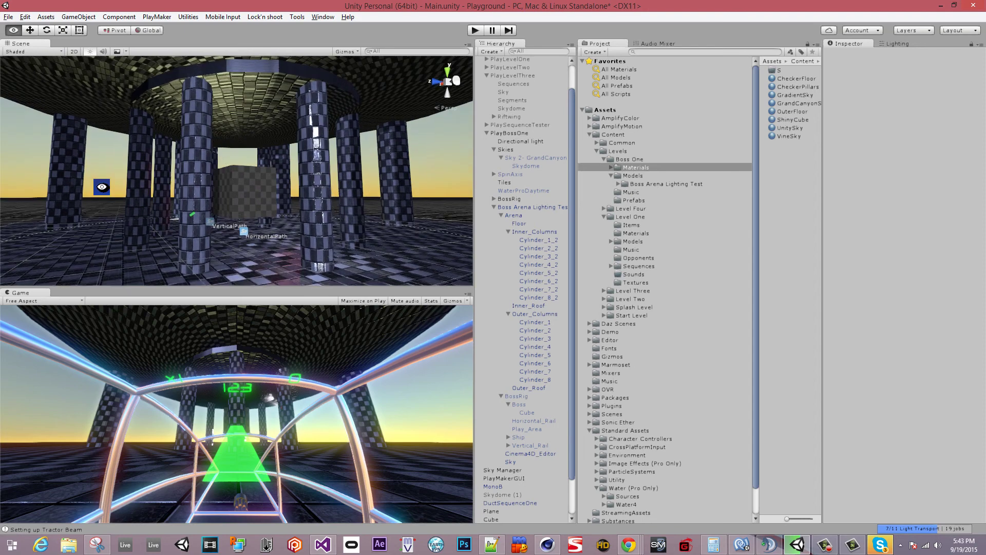
# Set the Sun directional light's X rotation to 14.22.
pyautogui.scroll(-2, 520, 310)
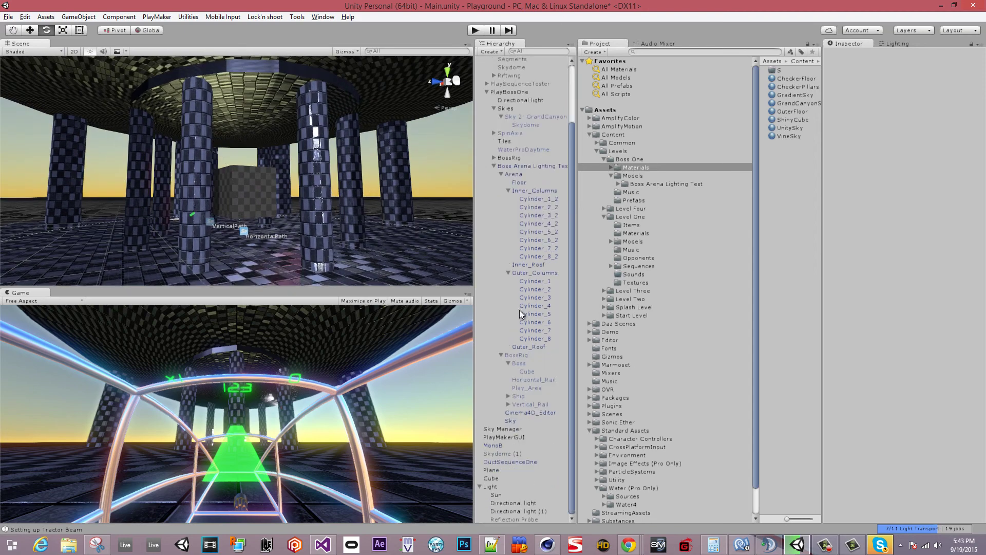
pyautogui.click(495, 494)
pyautogui.click(894, 91)
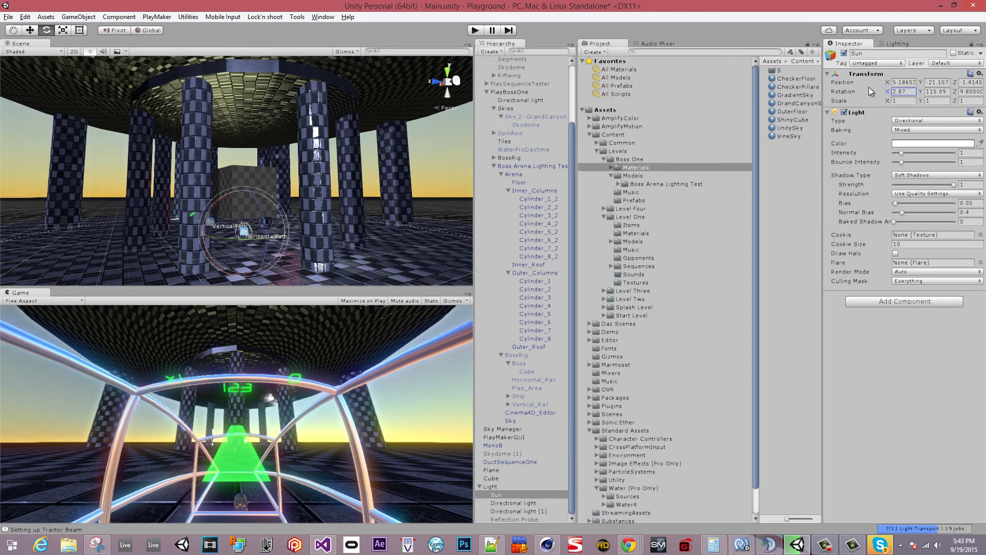
pyautogui.write('9.22')
pyautogui.moveTo(833, 69); pyautogui.dragTo(146, 552)
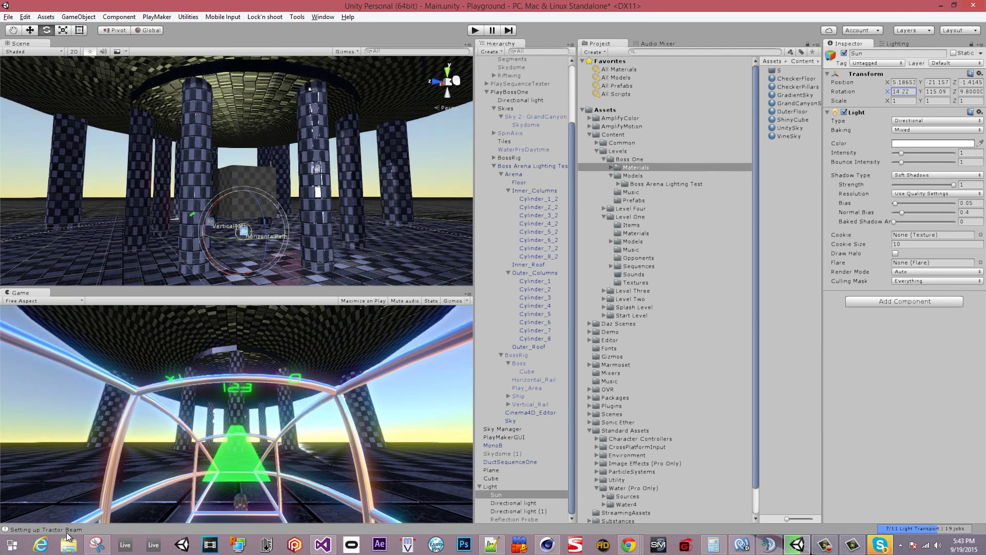
pyautogui.keyDown('alt'); pyautogui.moveTo(323, 156); pyautogui.dragTo(255, 293); pyautogui.keyUp('alt')
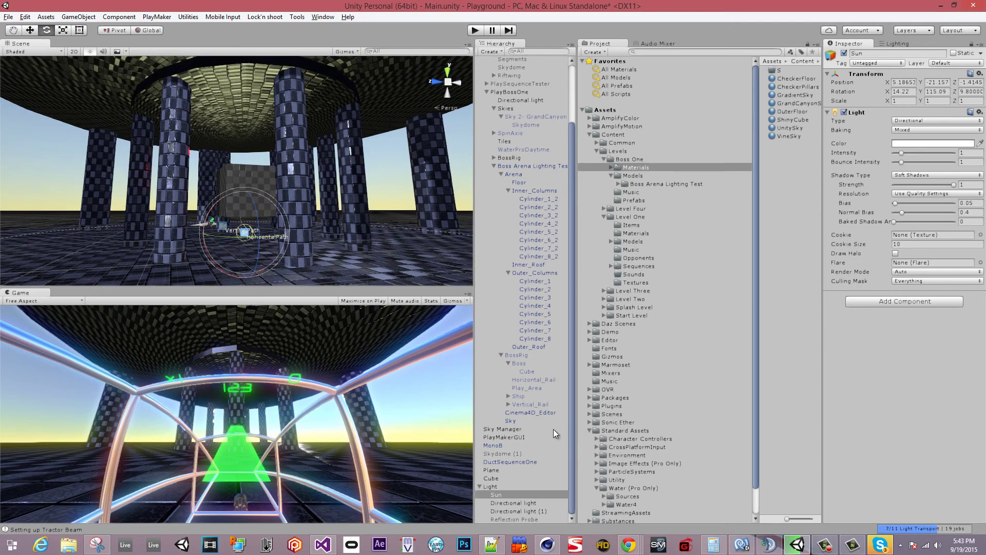
# Find the ShinyCube material on the large cube in the arena and lower its Smoothness to 0.101.
pyautogui.click(574, 451)
pyautogui.scroll(3, 187, 149)
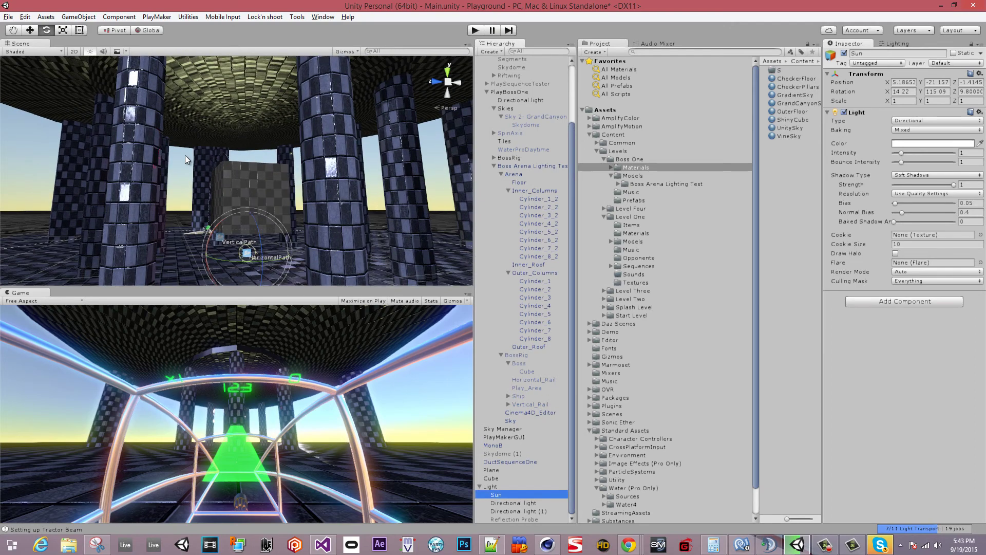
pyautogui.scroll(4, 250, 198)
pyautogui.moveTo(251, 198)
pyautogui.keyDown('alt'); pyautogui.mouseDown()
pyautogui.moveTo(308, 208)
pyautogui.moveTo(268, 183)
pyautogui.moveTo(264, 202)
pyautogui.mouseUp(); pyautogui.keyUp('alt')
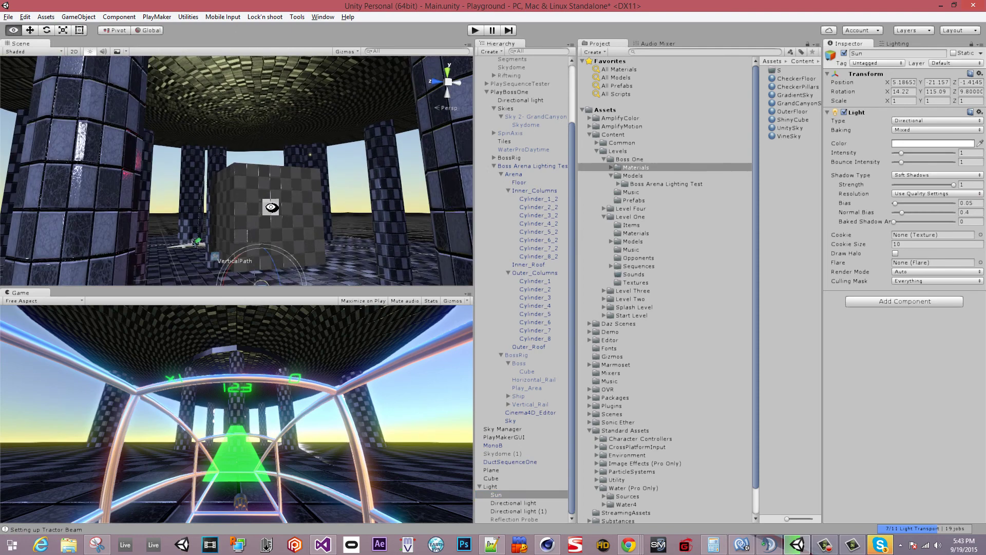
pyautogui.click(269, 217)
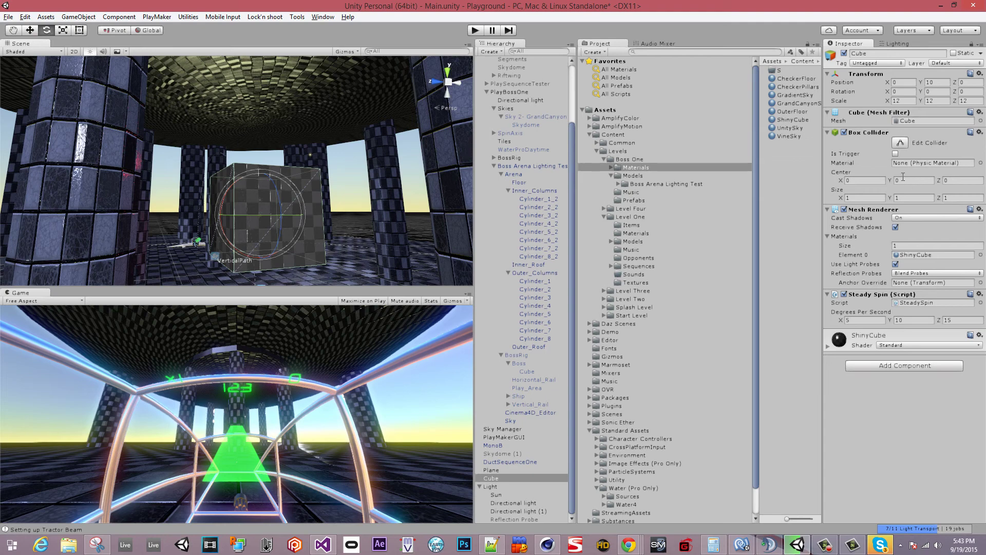
pyautogui.click(911, 255)
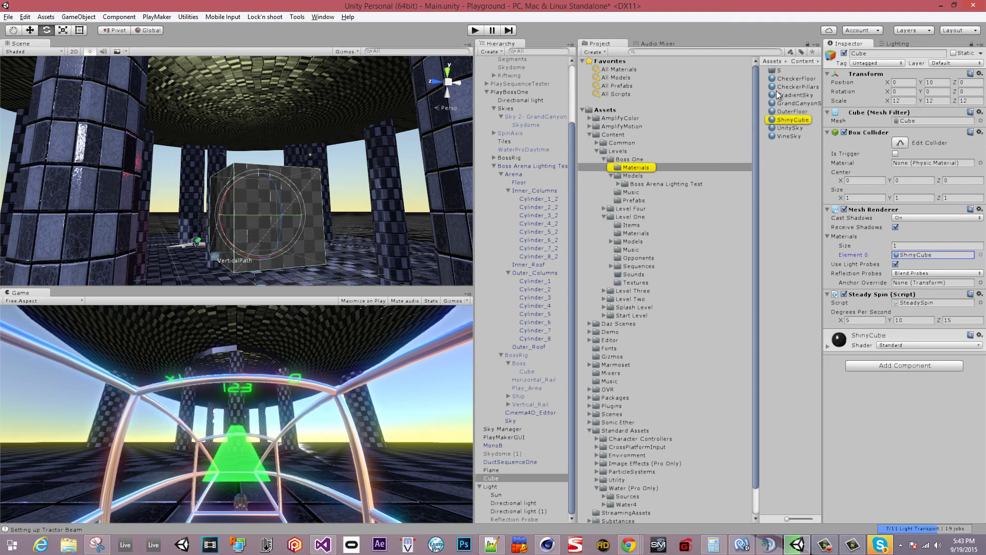
pyautogui.click(792, 120)
pyautogui.click(926, 119)
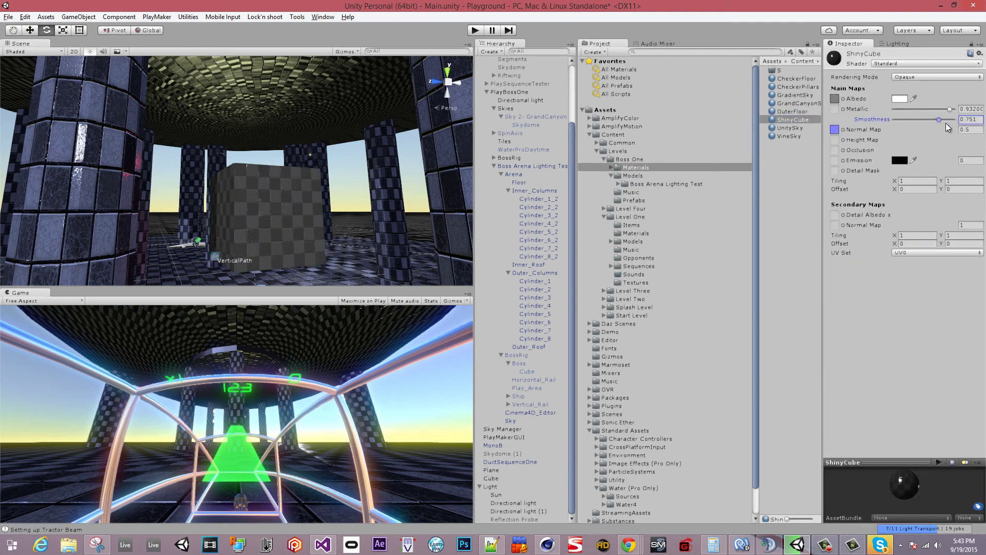
pyautogui.moveTo(954, 119); pyautogui.dragTo(899, 118)
# Add a new Reflection Probe light object to the scene.
pyautogui.scroll(-5, 171, 190)
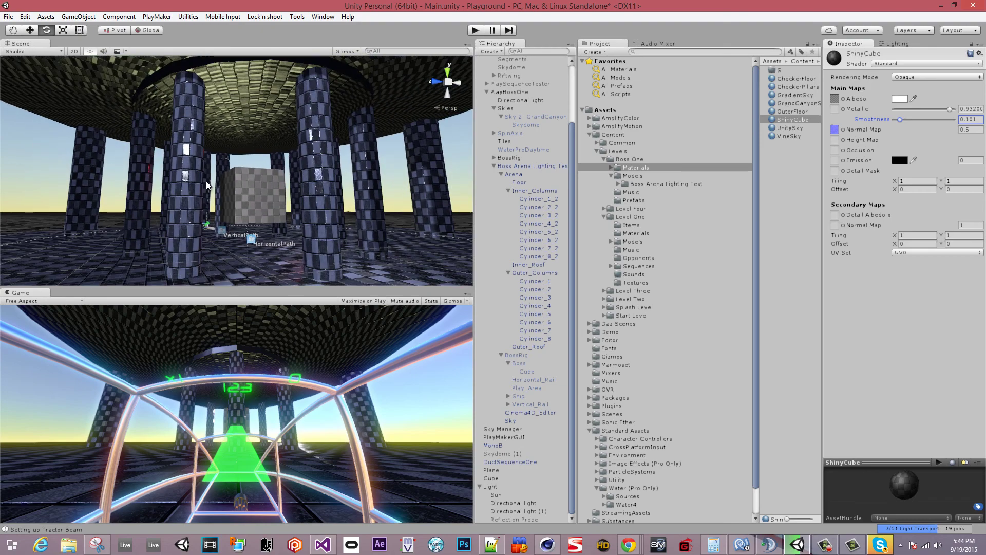
pyautogui.scroll(-2, 247, 196)
pyautogui.keyDown('alt'); pyautogui.moveTo(264, 195); pyautogui.dragTo(234, 225); pyautogui.keyUp('alt')
pyautogui.scroll(-10, 235, 222)
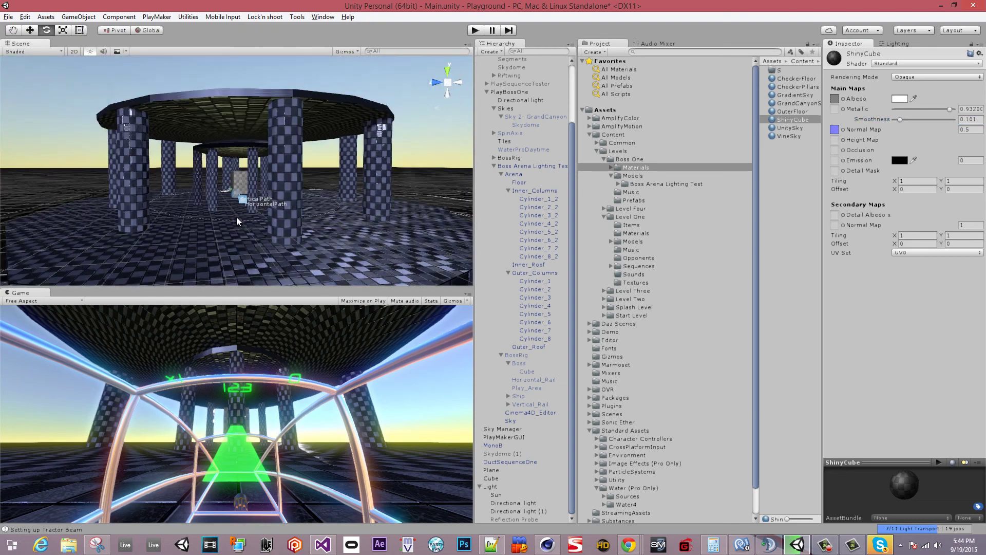
pyautogui.scroll(5, 237, 218)
pyautogui.click(79, 17)
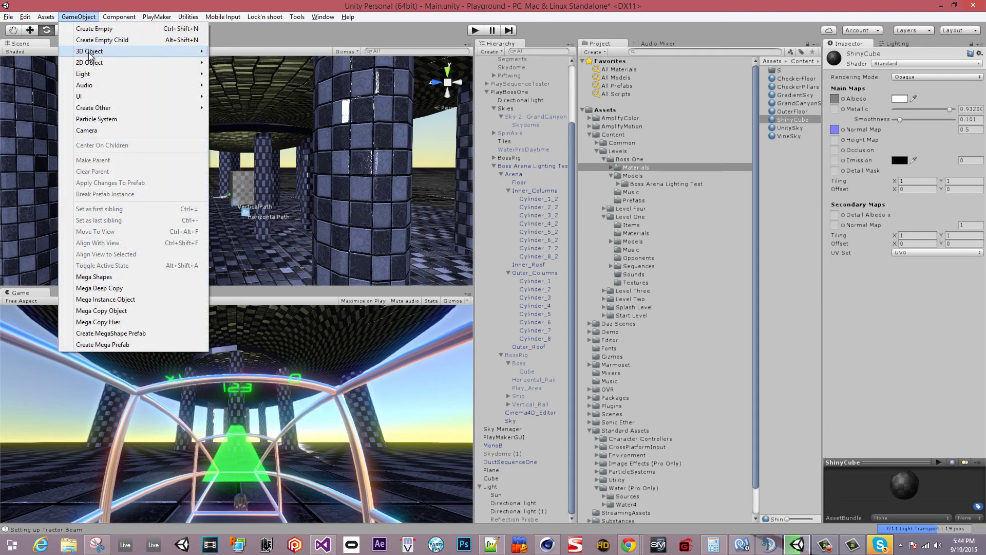
pyautogui.moveTo(91, 72)
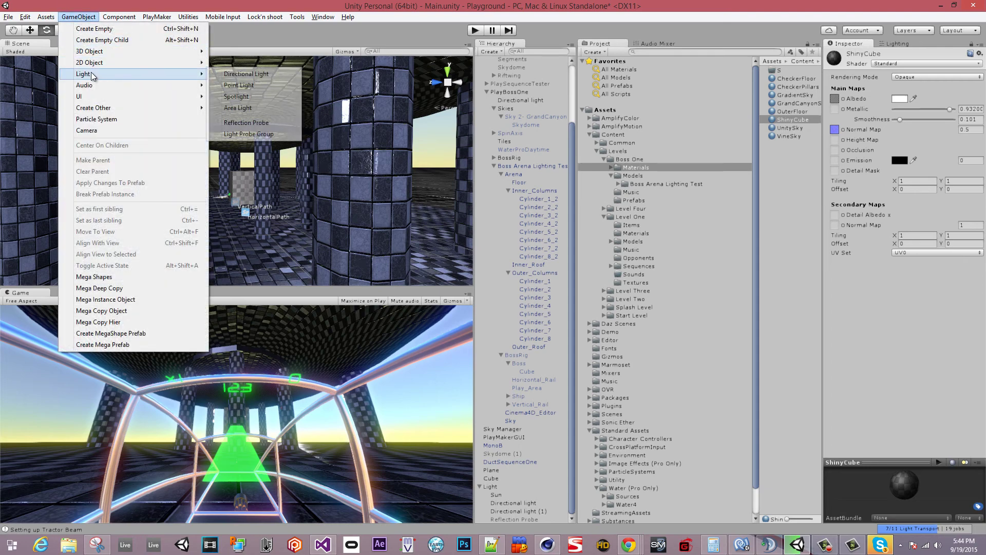
pyautogui.click(252, 122)
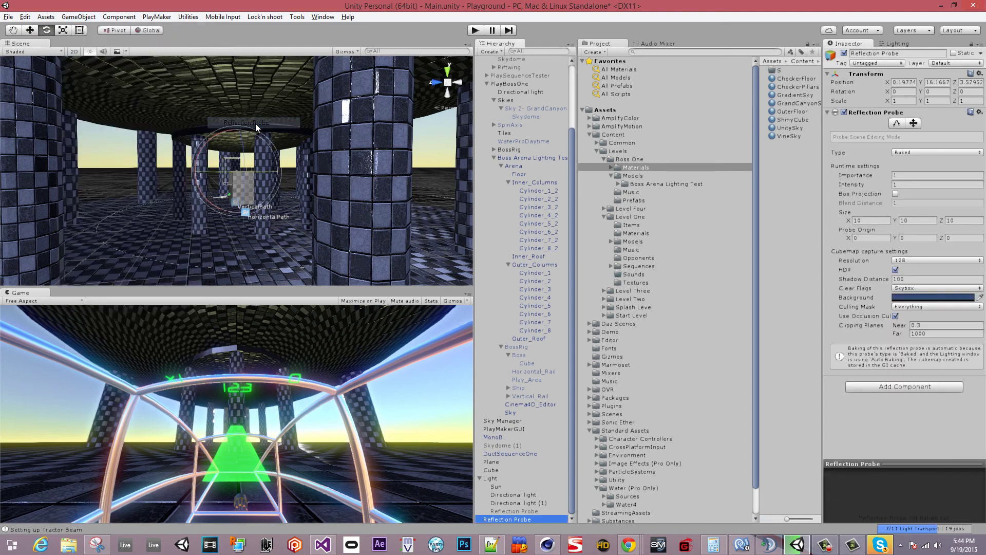
# Place the new reflection probe at the world origin by setting its X, Y and Z position to 0.
pyautogui.click(909, 83)
pyautogui.write('0')
pyautogui.click(942, 83)
pyautogui.write('0')
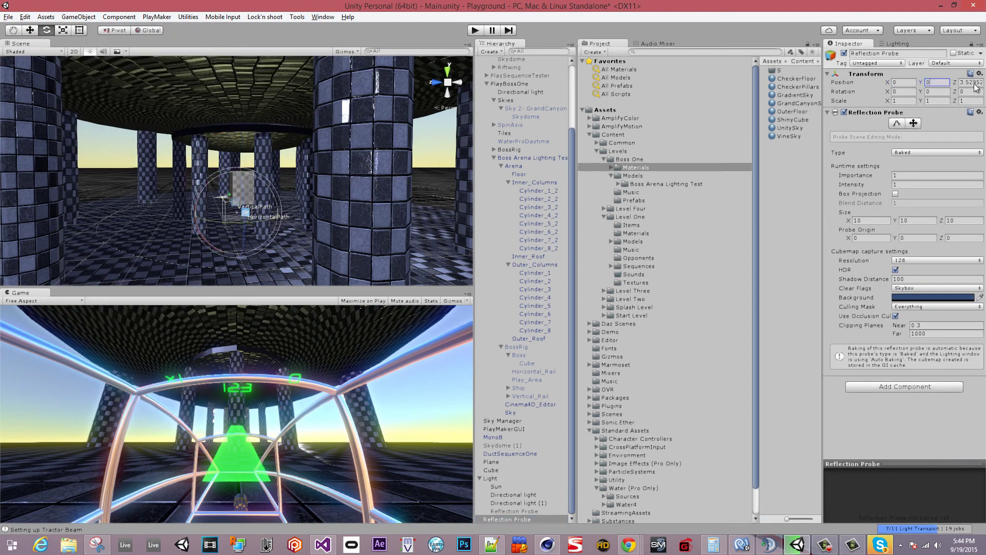
pyautogui.click(971, 83)
pyautogui.write('0')
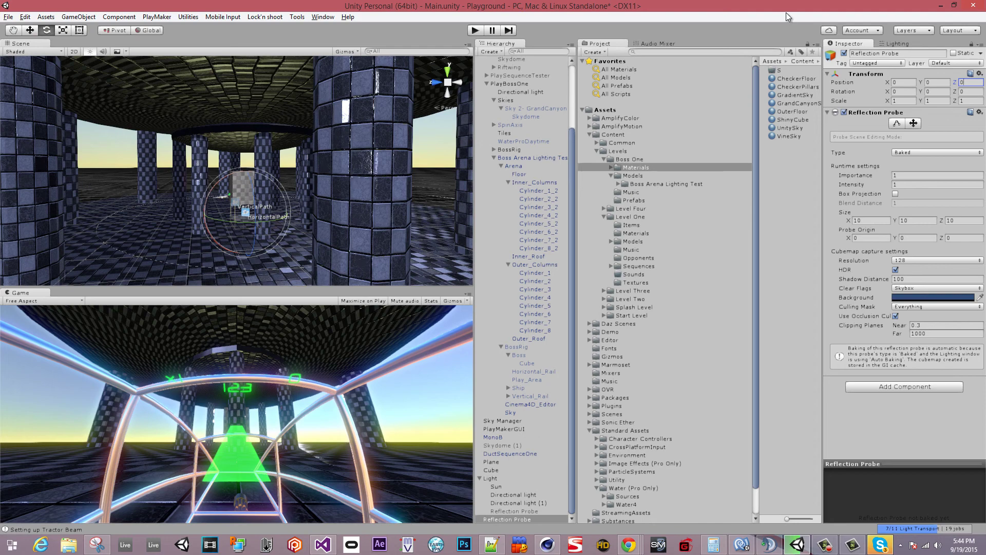
# Enable box projection bounds editing on the probe and stretch its bounds to about 43.6 by 10 by 32.2.
pyautogui.click(896, 124)
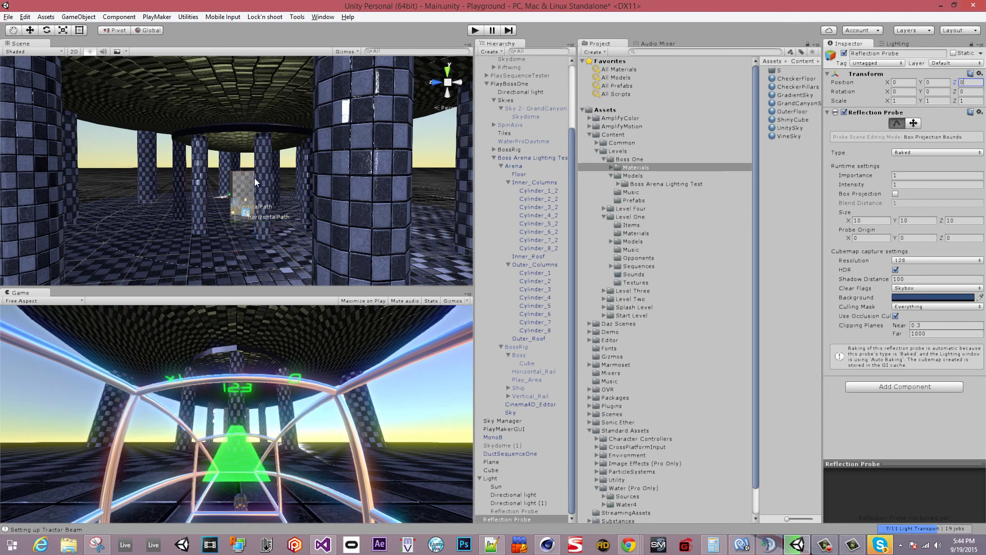
pyautogui.scroll(2, 215, 228)
pyautogui.moveTo(230, 215); pyautogui.dragTo(264, 235)
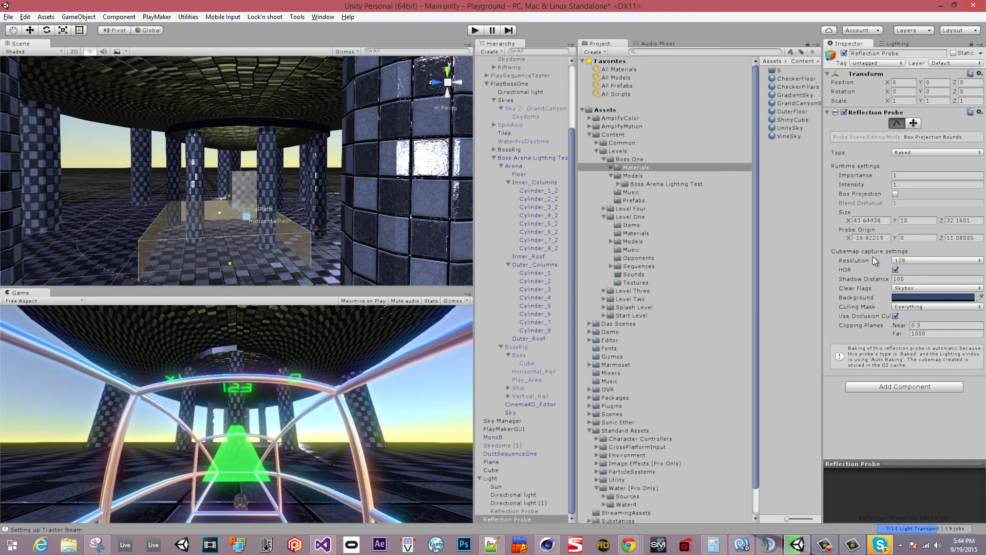
# Set the reflection probe's box size to 200 in X, 50 in Y and 200 in Z.
pyautogui.click(868, 219)
pyautogui.write('200')
pyautogui.click(963, 221)
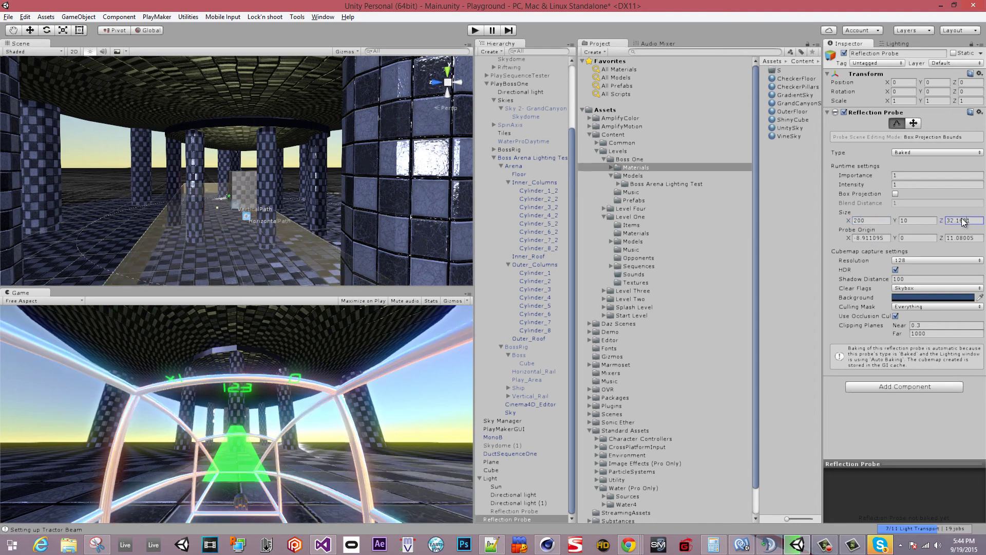
pyautogui.moveTo(963, 219); pyautogui.dragTo(896, 218)
pyautogui.write('200')
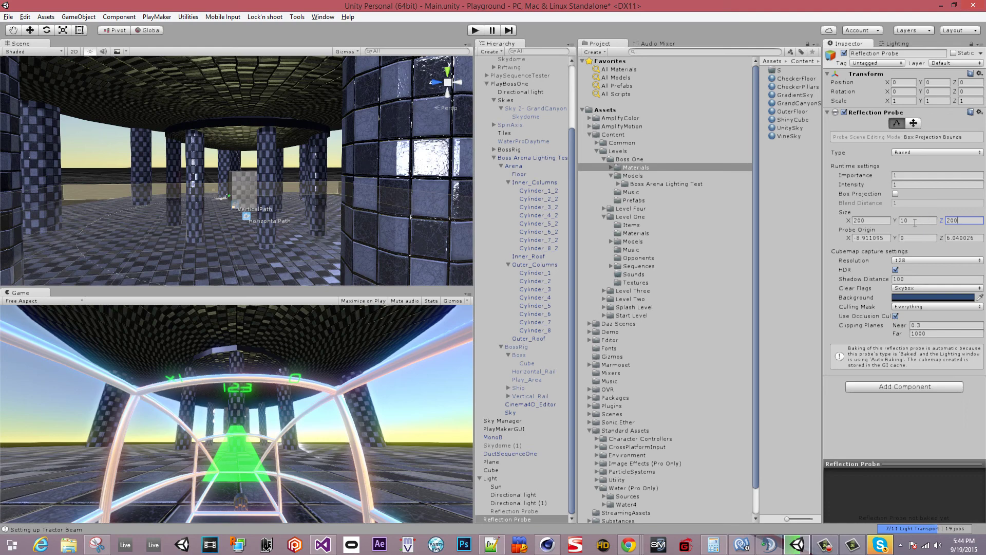
pyautogui.click(915, 221)
pyautogui.write('50')
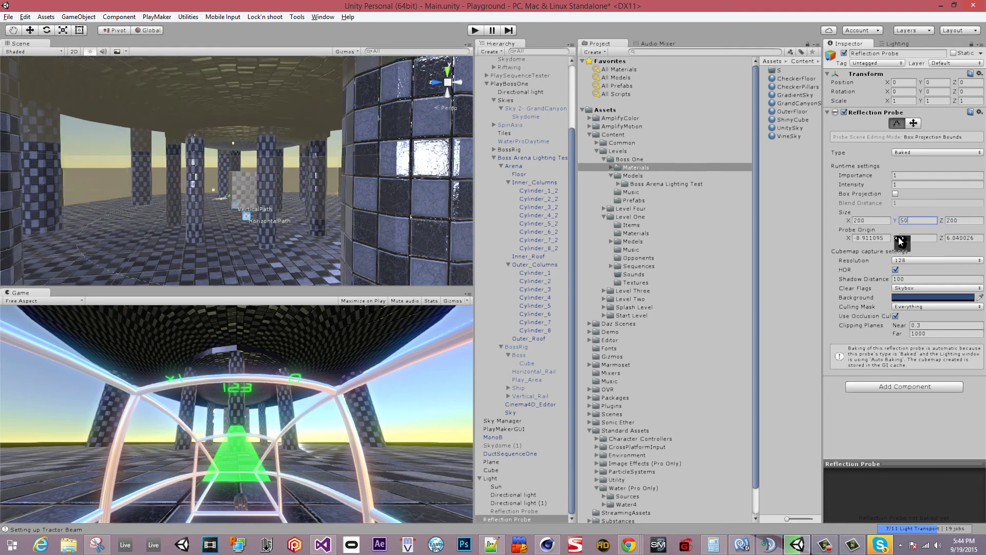
# Reset the reflection probe's Probe Origin to 0 in X and Z.
pyautogui.click(872, 237)
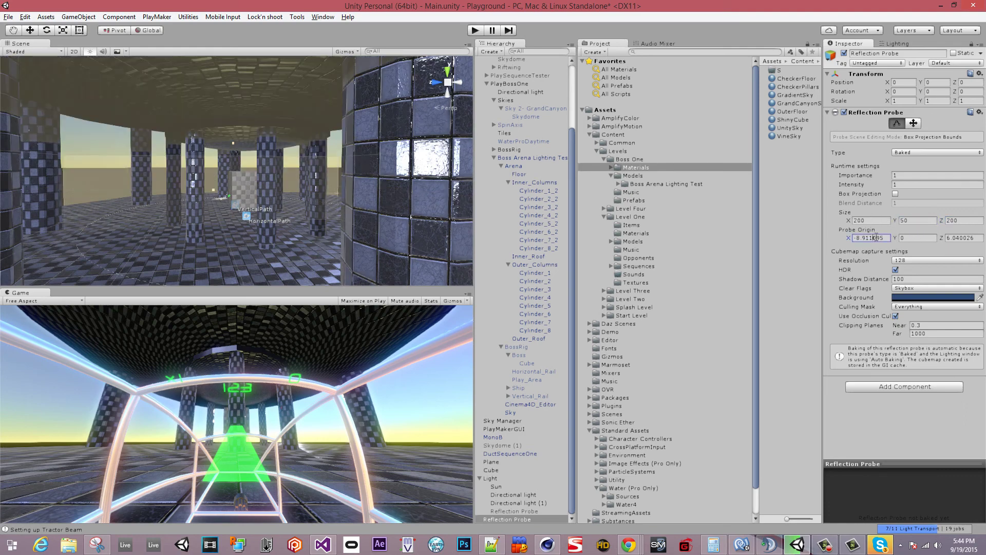
pyautogui.write('0')
pyautogui.click(971, 238)
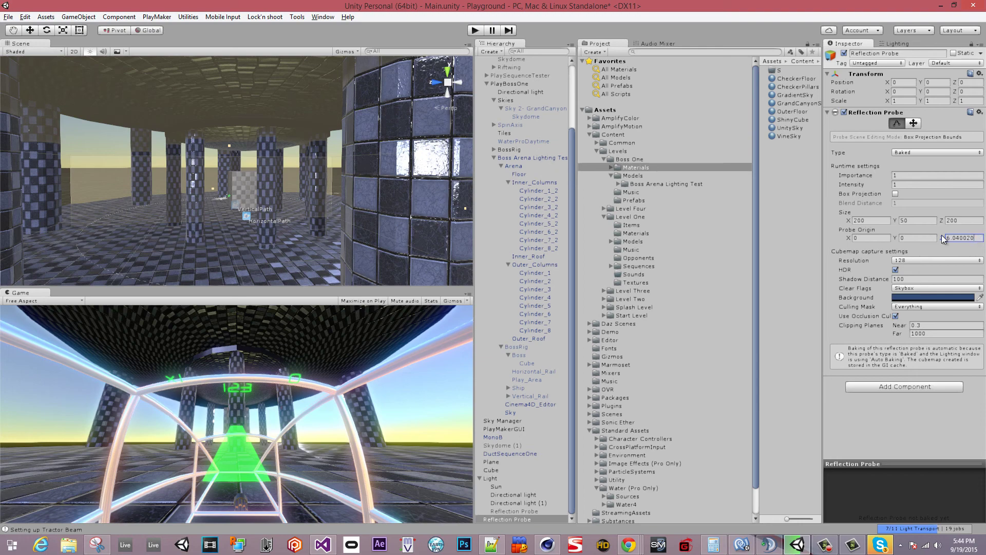
pyautogui.write('0')
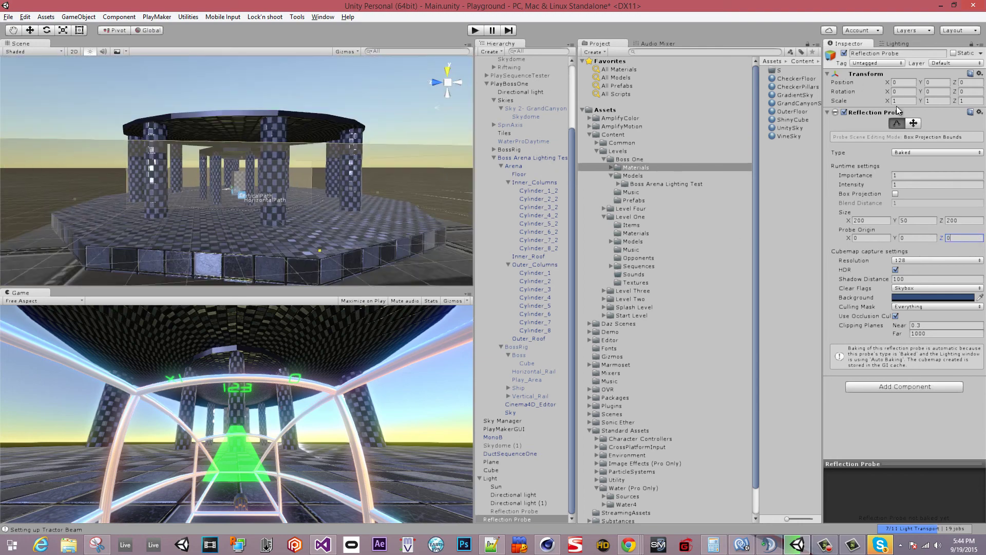
# Raise the Probe Origin's Y value to 23.87 and stretch the box height to about 52.42.
pyautogui.click(913, 238)
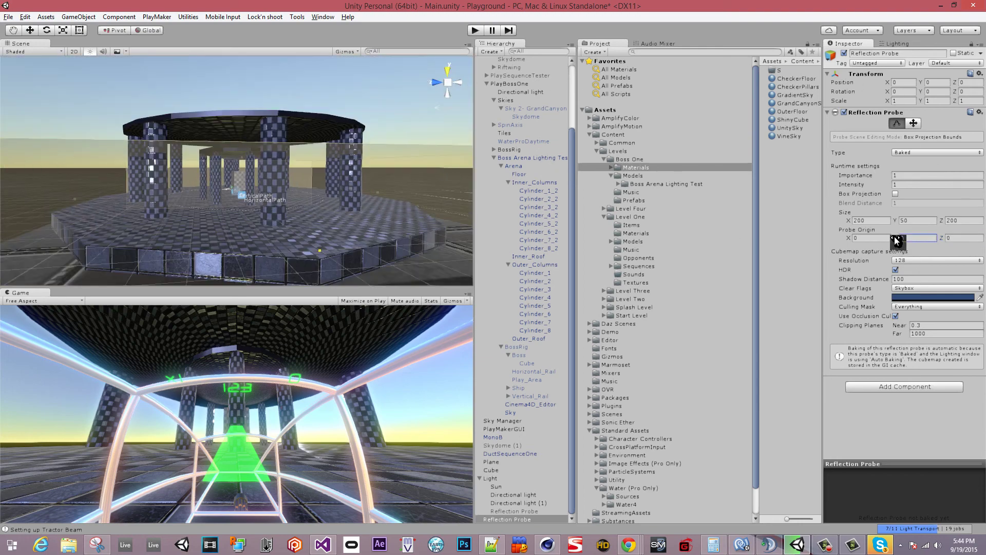
pyautogui.write('0.9')
pyautogui.moveTo(912, 235); pyautogui.dragTo(267, 166)
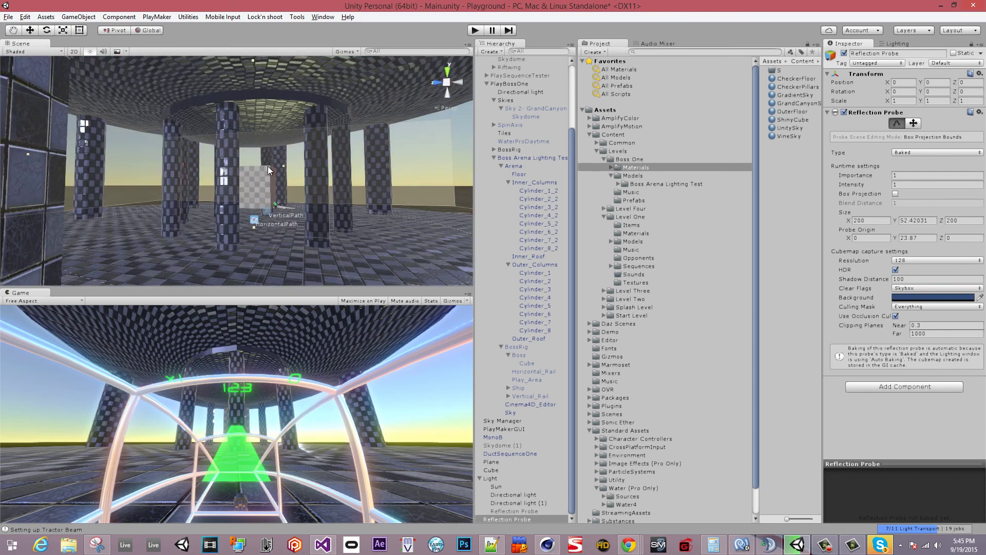
# Set the reflection probe's cubemap capture resolution to 512.
pyautogui.scroll(4, 196, 184)
pyautogui.keyDown('alt'); pyautogui.moveTo(216, 186); pyautogui.dragTo(330, 215); pyautogui.keyUp('alt')
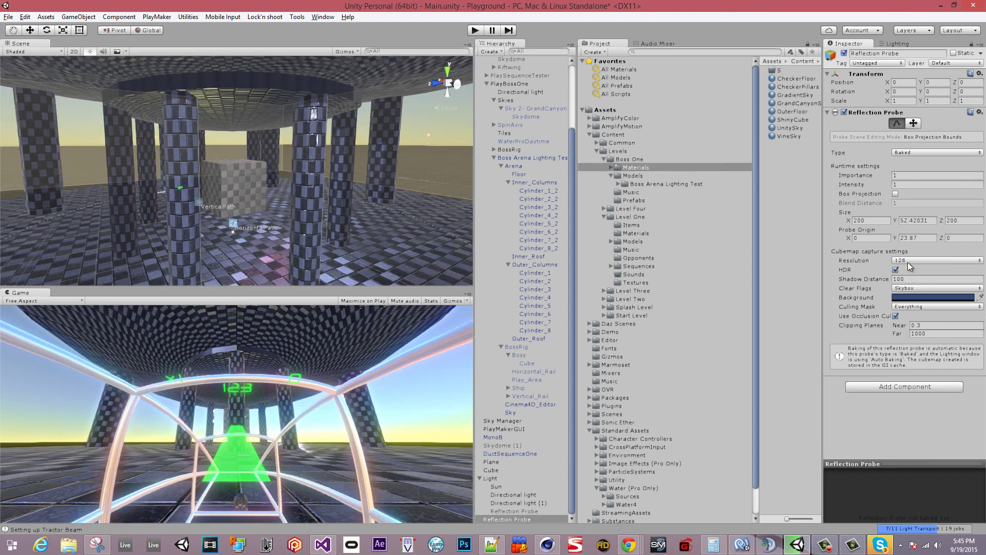
pyautogui.click(908, 263)
pyautogui.click(914, 330)
# Turn automatic lightmap baking off and back on in the scene lighting settings.
pyautogui.click(897, 43)
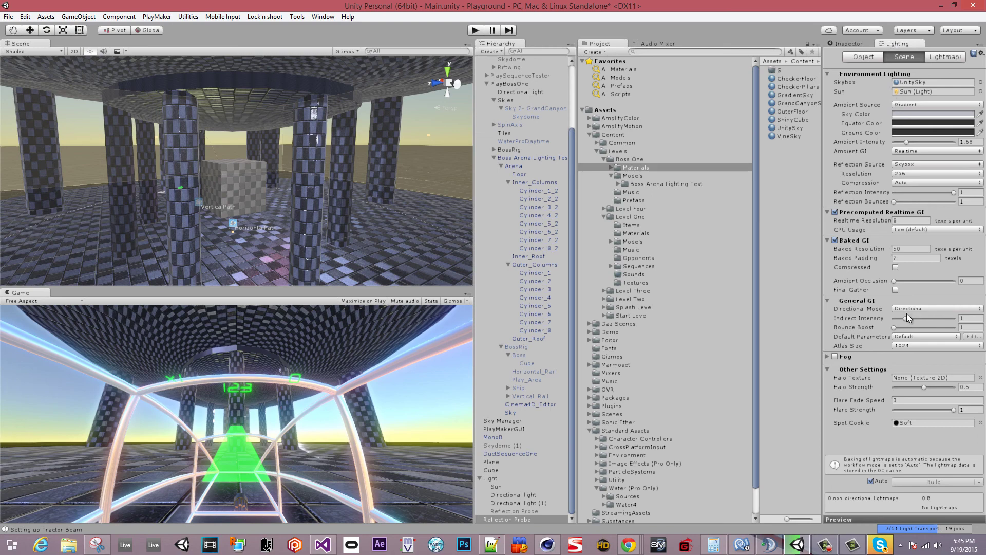
pyautogui.click(870, 481)
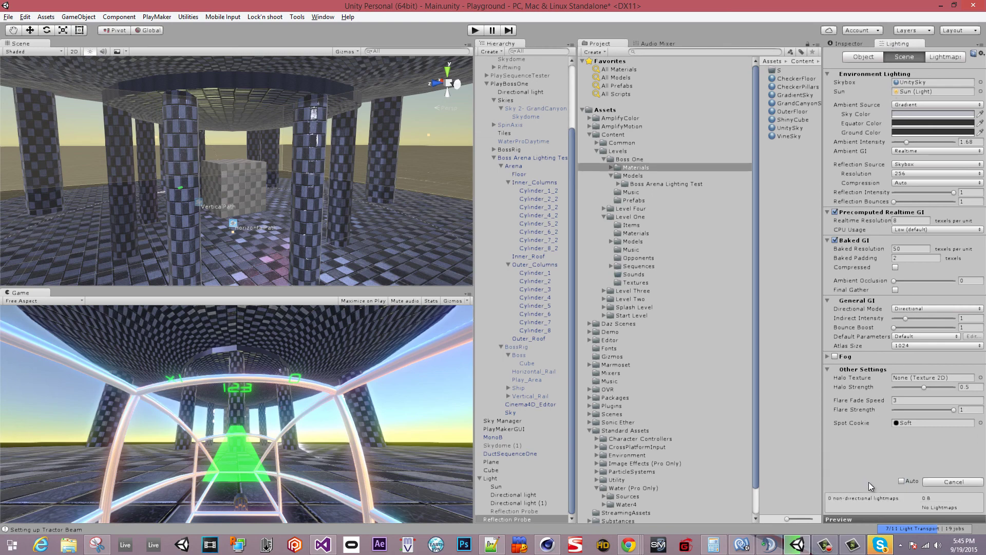
pyautogui.keyDown('alt'); pyautogui.moveTo(260, 173); pyautogui.dragTo(278, 163); pyautogui.keyUp('alt')
pyautogui.click(901, 481)
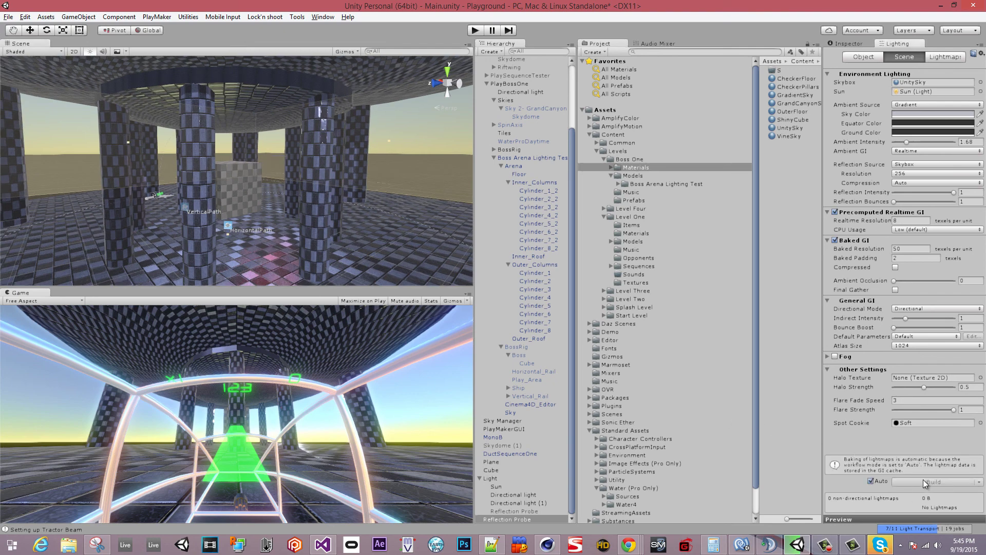
# Change the new reflection probe's type from Baked to Realtime and inspect the reflections on the cube and columns.
pyautogui.keyDown('alt'); pyautogui.moveTo(253, 178); pyautogui.dragTo(192, 164); pyautogui.keyUp('alt')
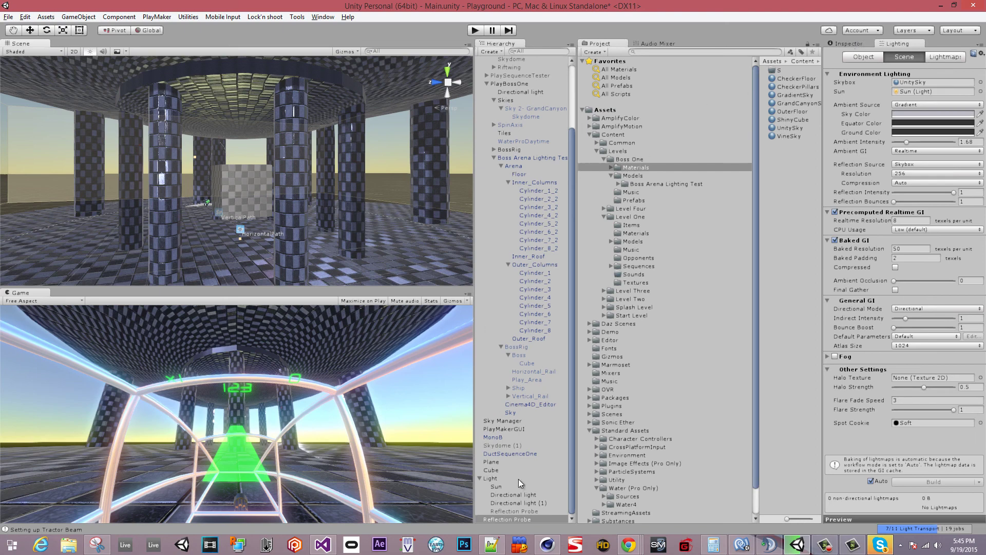
pyautogui.click(514, 520)
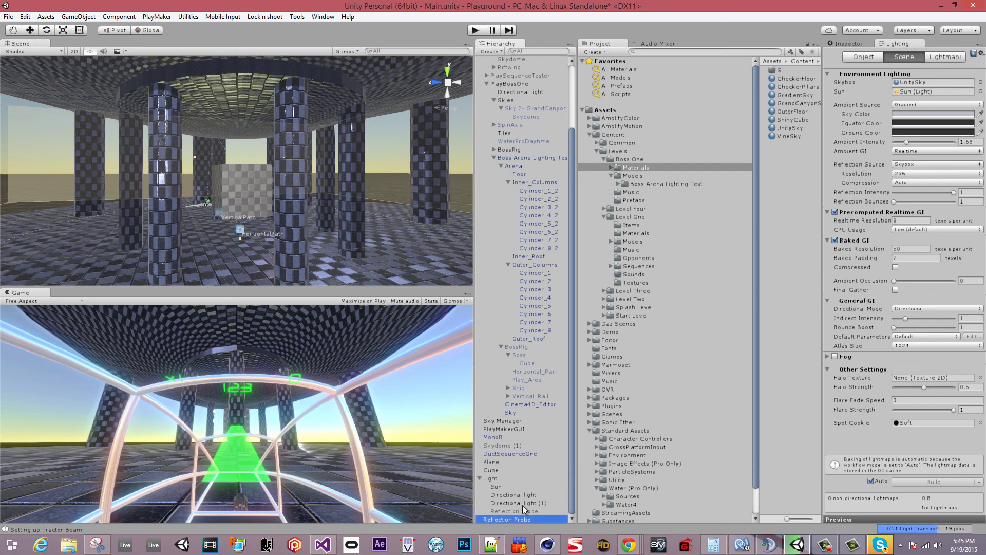
pyautogui.click(850, 44)
pyautogui.click(901, 153)
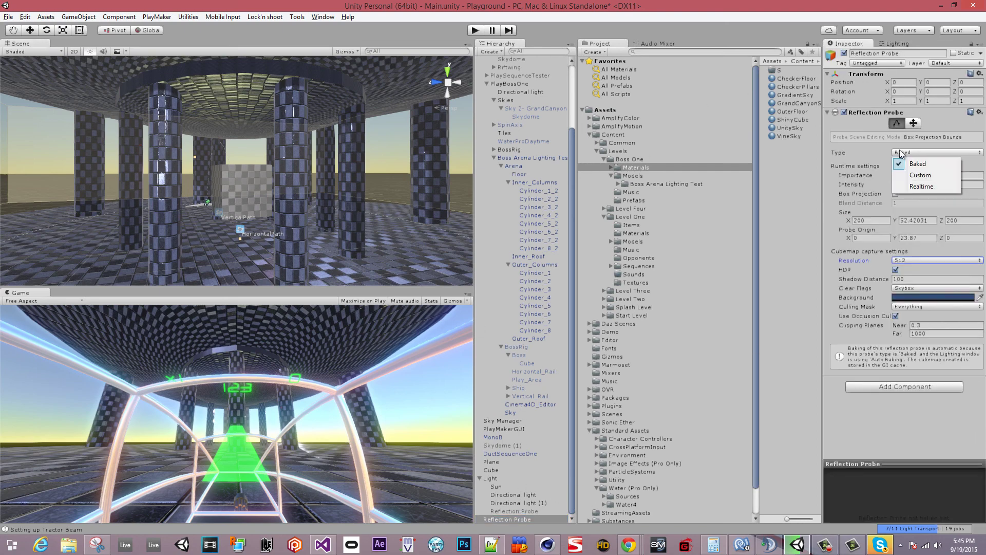
pyautogui.click(913, 186)
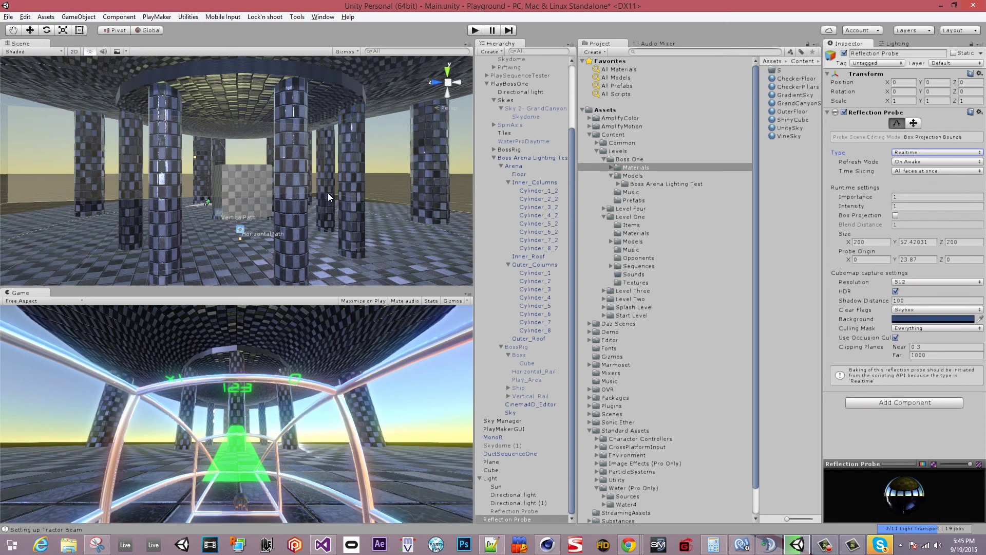
pyautogui.scroll(6, 237, 204)
pyautogui.keyDown('alt'); pyautogui.moveTo(227, 211); pyautogui.dragTo(123, 218); pyautogui.keyUp('alt')
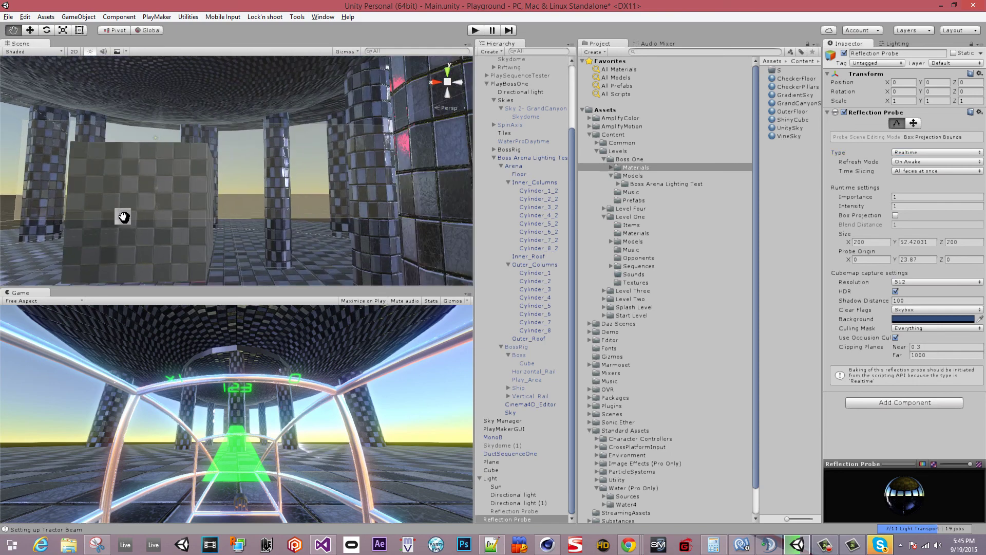
# Raise the smoothness of the cube's ShinyCube material to 0.99.
pyautogui.moveTo(123, 217); pyautogui.dragTo(233, 159, button='middle')
pyautogui.press('e')
pyautogui.click(234, 158)
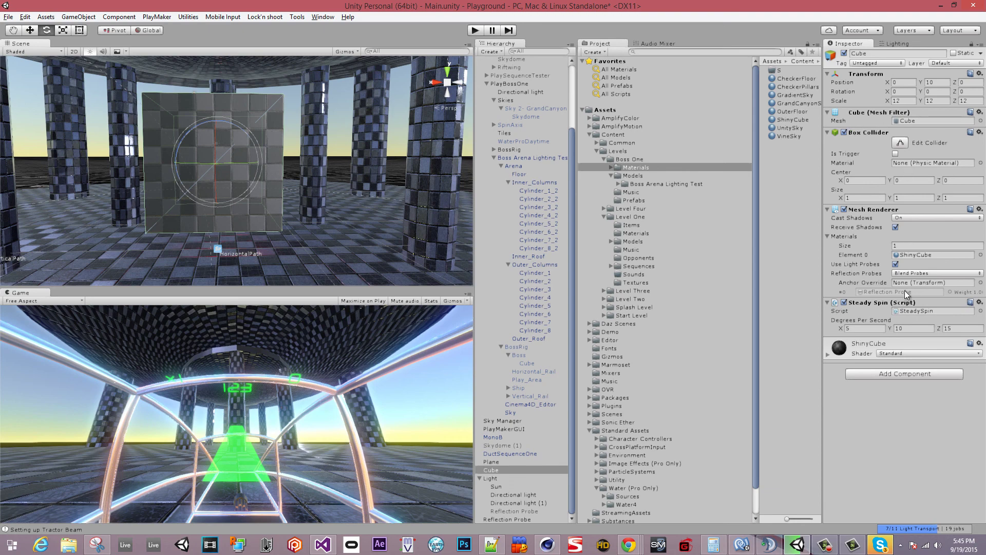
pyautogui.doubleClick(916, 254)
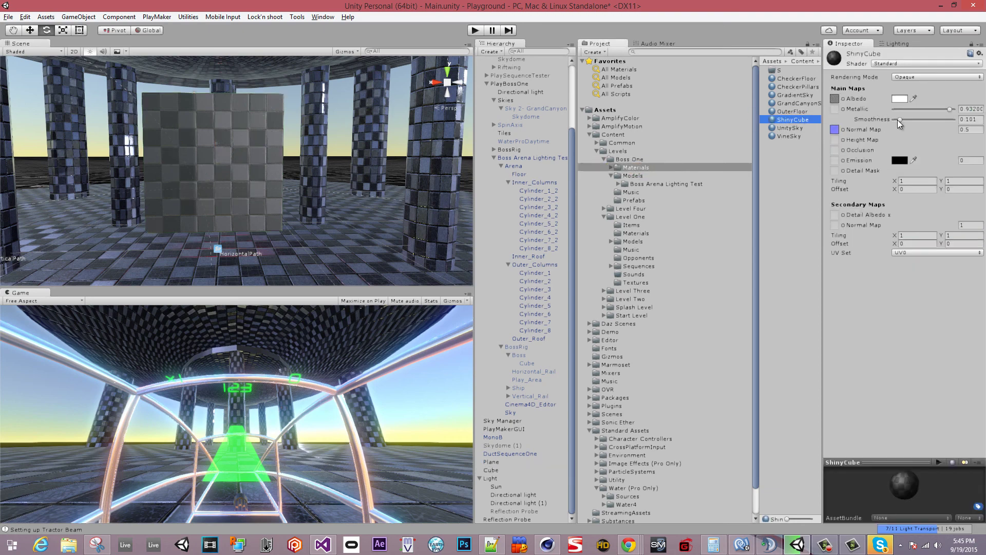
pyautogui.moveTo(898, 119); pyautogui.dragTo(954, 119)
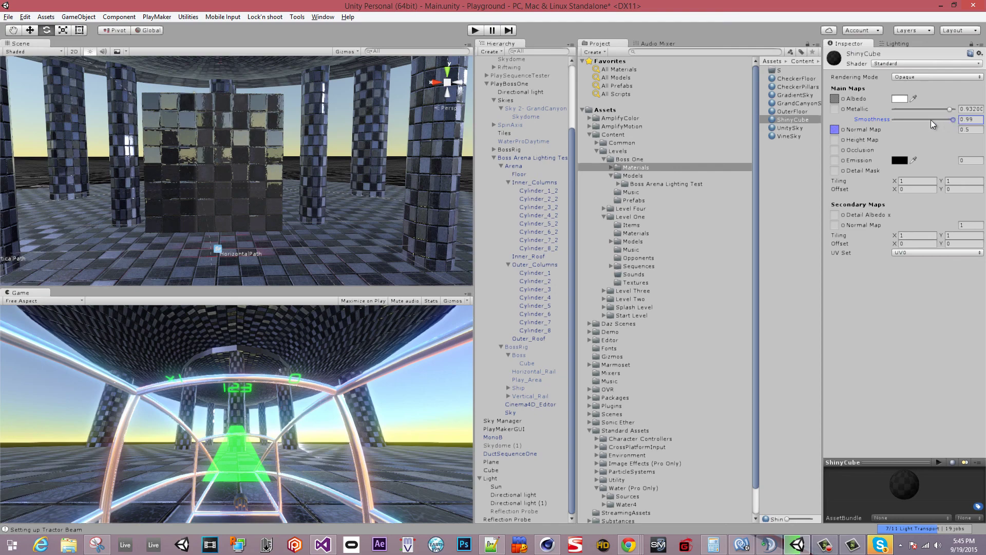
# Try a smoothness of 1 on the columns' CheckerPillars material, inspect the reflections, and settle on about 0.65.
pyautogui.keyDown('alt'); pyautogui.moveTo(294, 175); pyautogui.dragTo(52, 175); pyautogui.keyUp('alt')
pyautogui.click(52, 175)
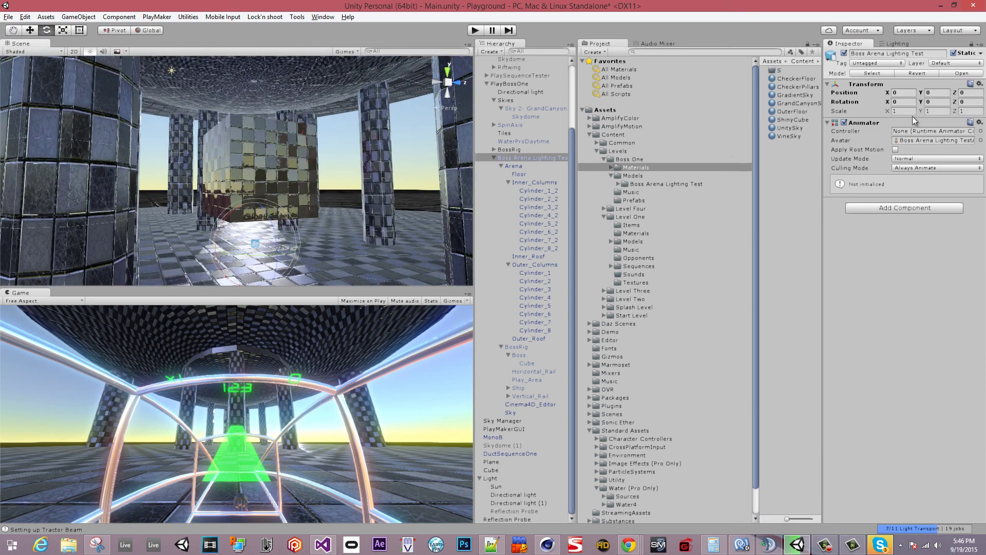
pyautogui.click(792, 86)
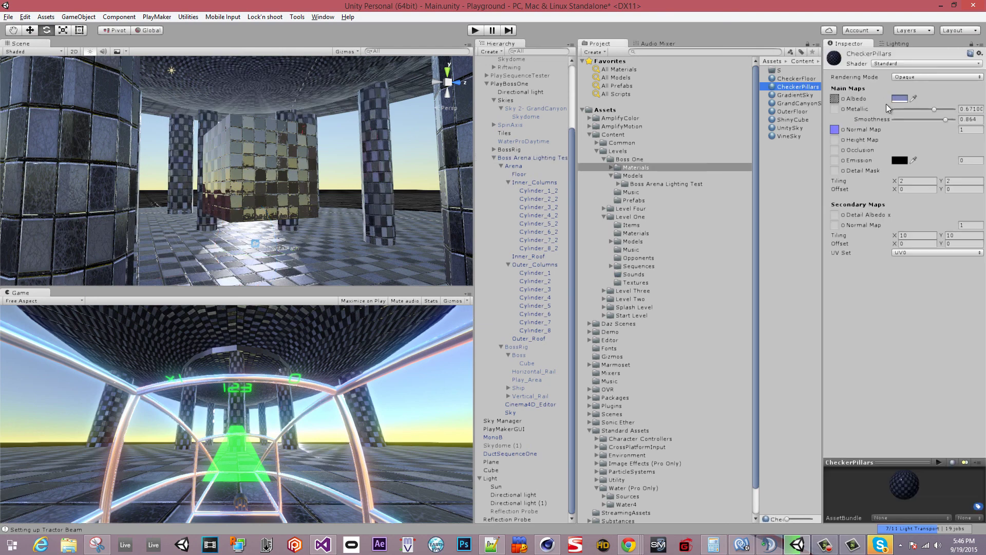
pyautogui.moveTo(947, 118); pyautogui.dragTo(976, 120)
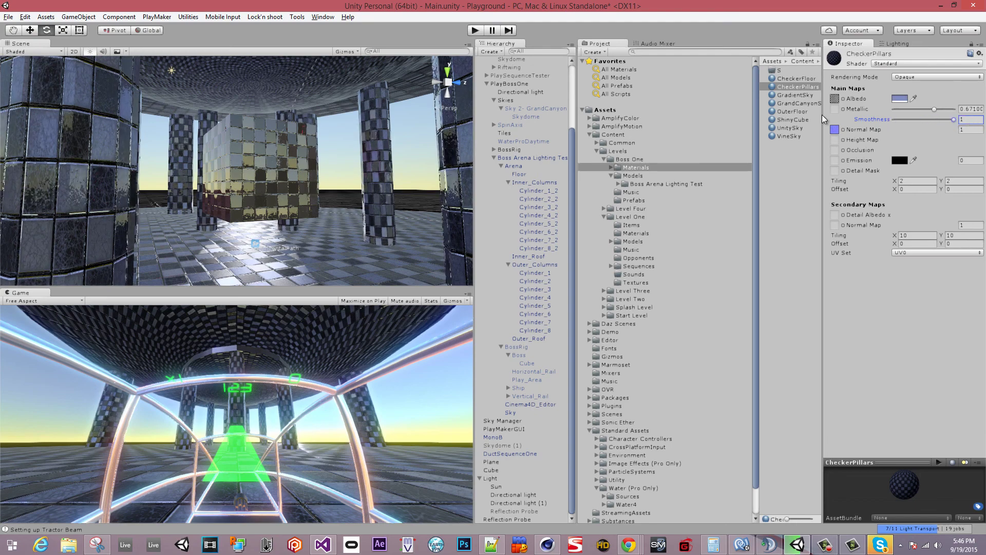
pyautogui.moveTo(400, 134); pyautogui.dragTo(408, 128, button='right')
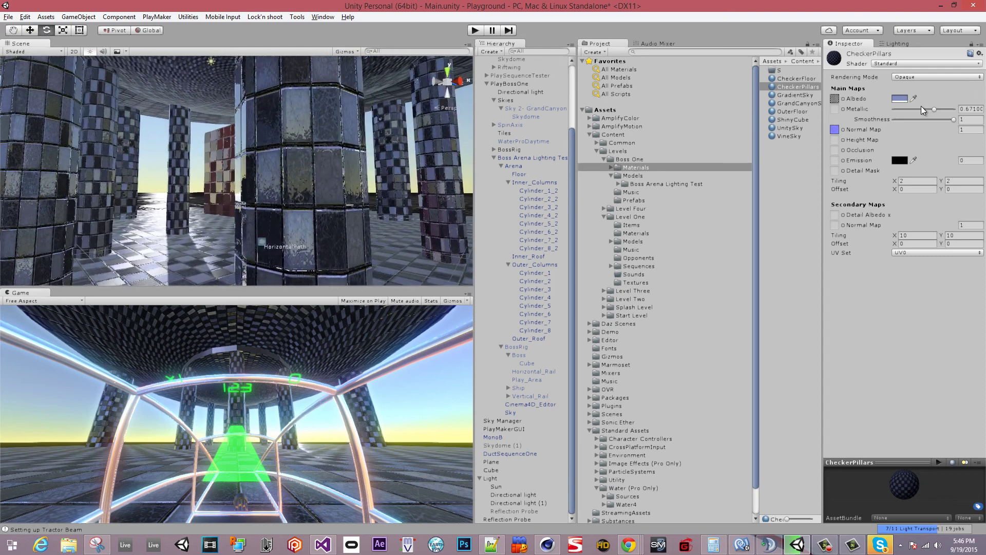
pyautogui.moveTo(951, 119); pyautogui.dragTo(933, 119)
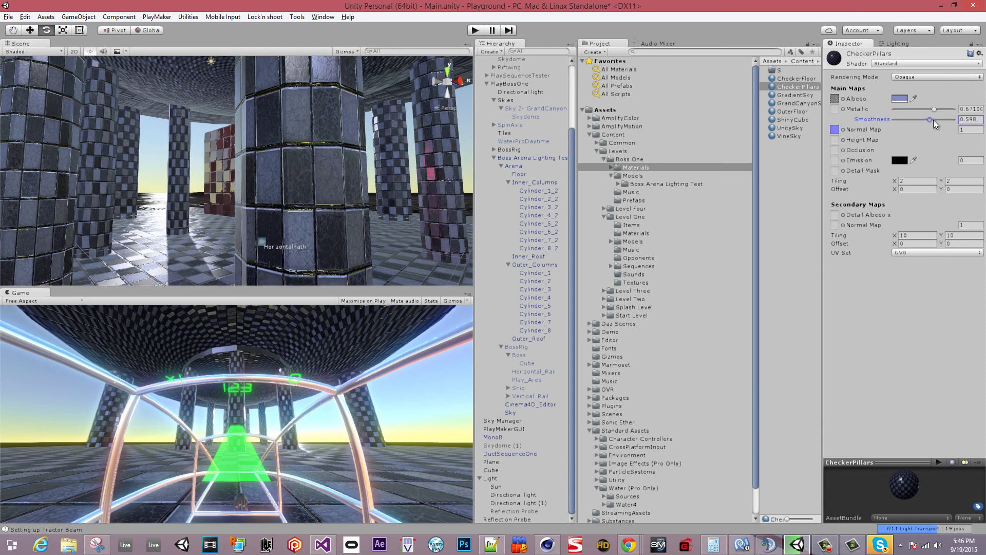
pyautogui.keyDown('alt'); pyautogui.moveTo(192, 162); pyautogui.dragTo(216, 156); pyautogui.keyUp('alt')
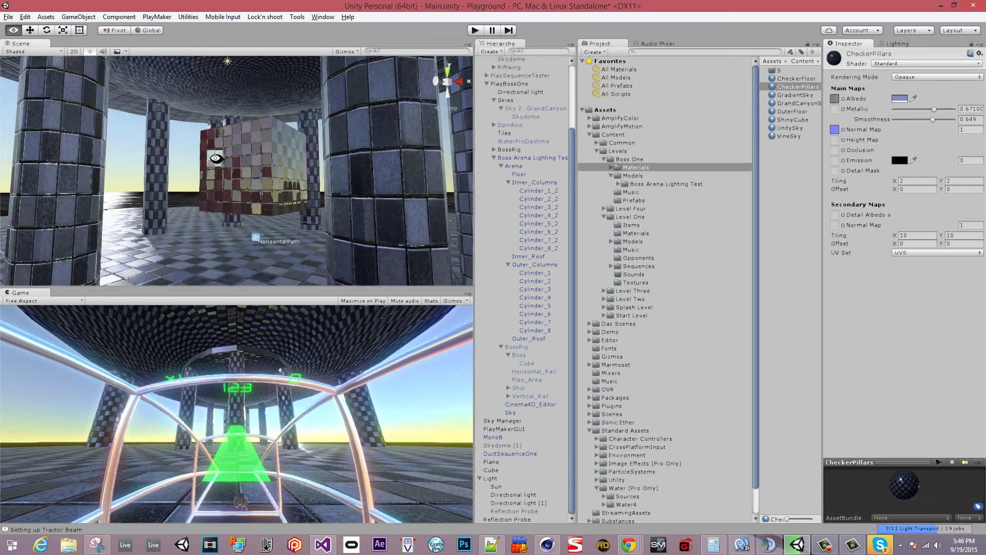
# Disable and re-enable the realtime reflection probe to compare the reflections on the cube, floor and columns.
pyautogui.scroll(-3, 596, 432)
pyautogui.click(512, 519)
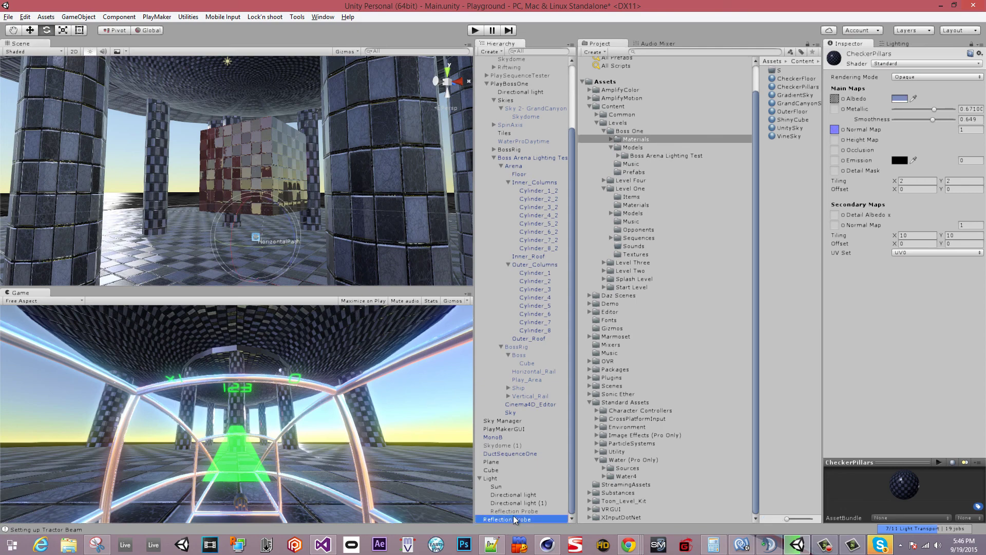
pyautogui.click(844, 53)
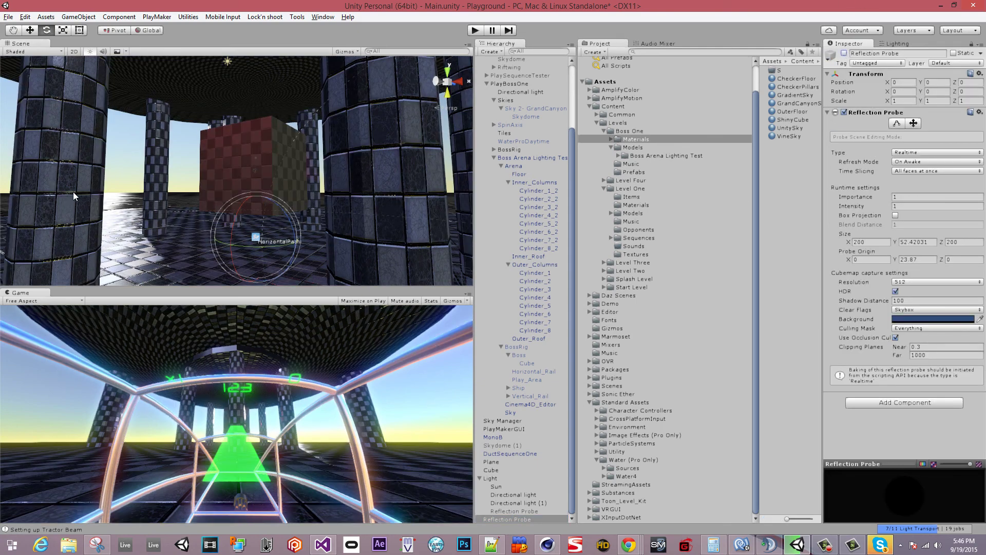
pyautogui.keyDown('alt'); pyautogui.moveTo(73, 196); pyautogui.dragTo(126, 195); pyautogui.keyUp('alt')
pyautogui.click(843, 53)
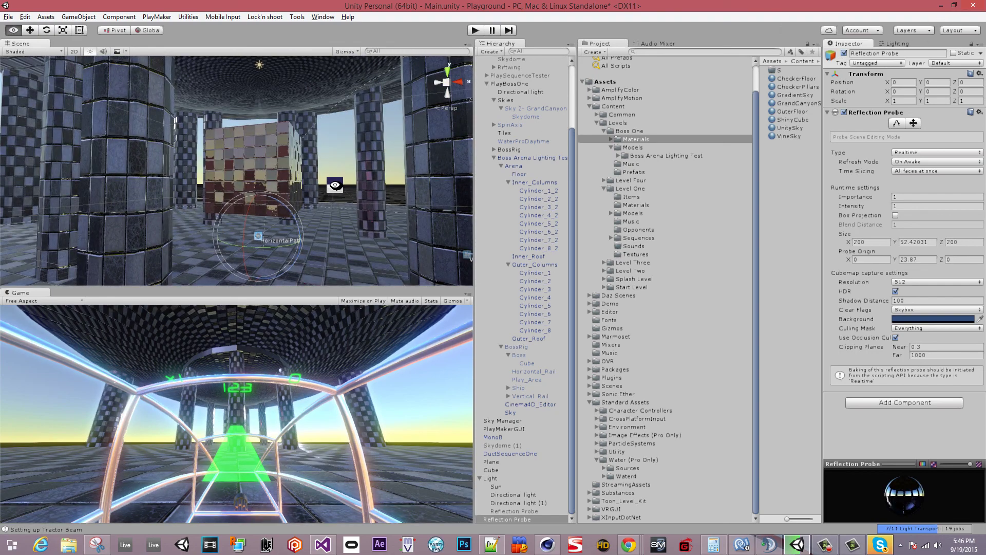
pyautogui.keyDown('alt'); pyautogui.moveTo(326, 188); pyautogui.dragTo(495, 200); pyautogui.keyUp('alt')
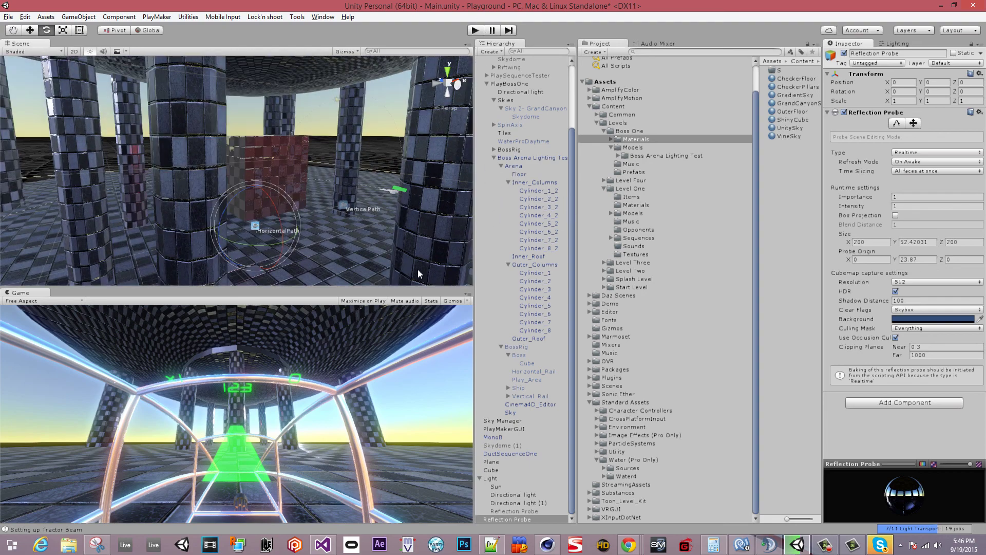
# Set the game view to maximize on play and start play mode.
pyautogui.click(378, 302)
pyautogui.click(473, 30)
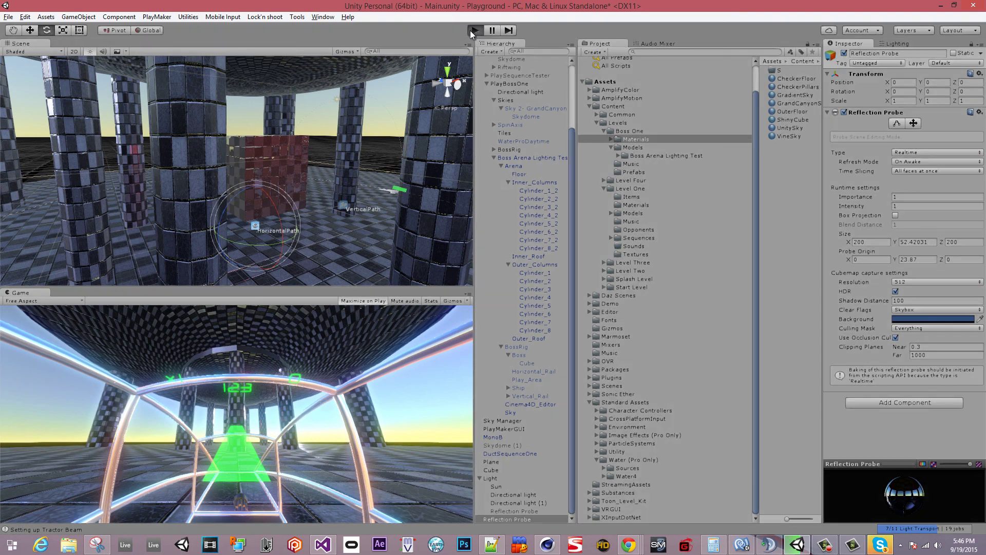